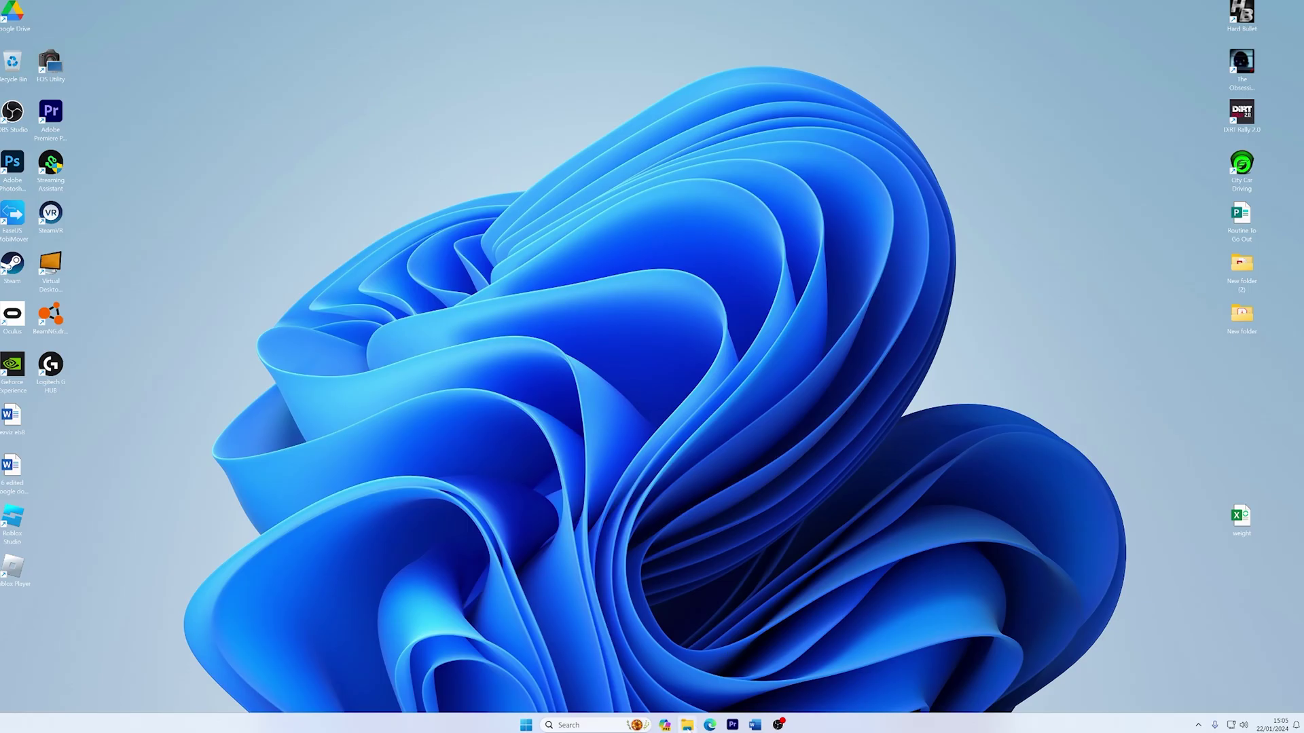
Open File Explorer and view the properties of the My Drive folder on Google Drive (G:).
key("super+e")
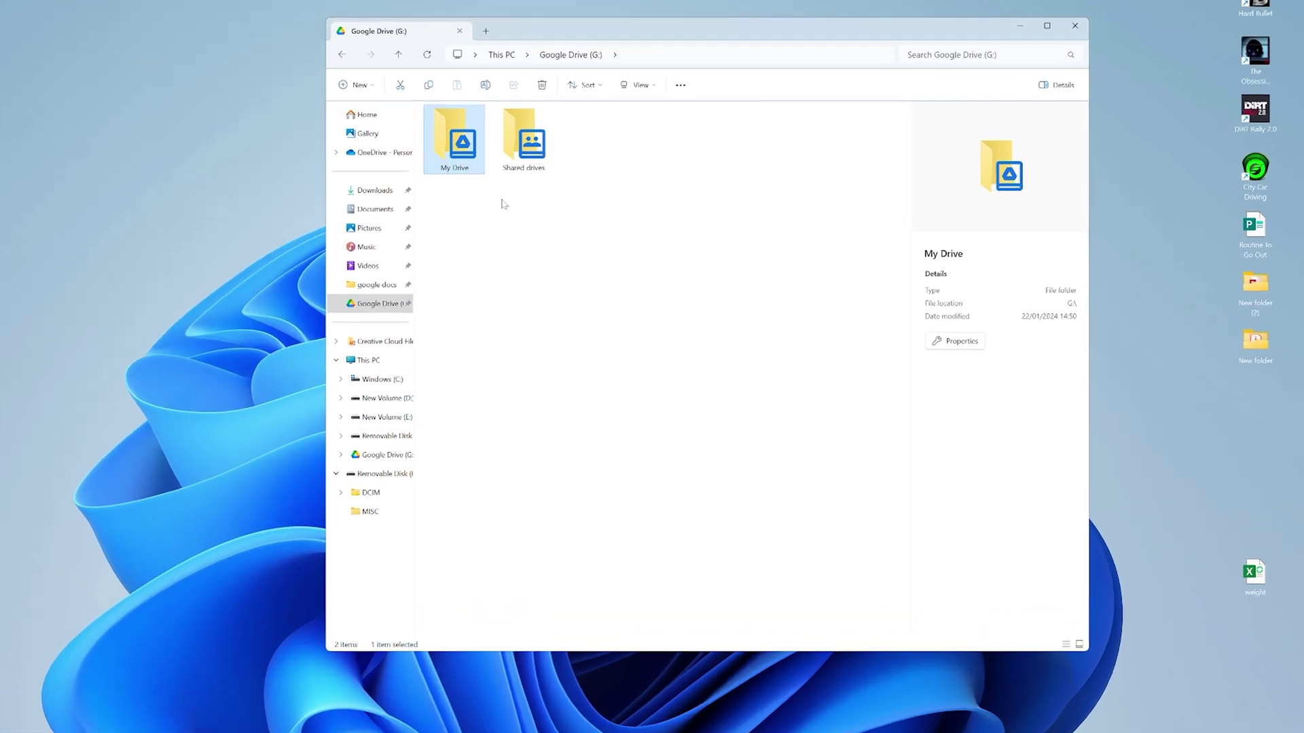
left_click(917, 389)
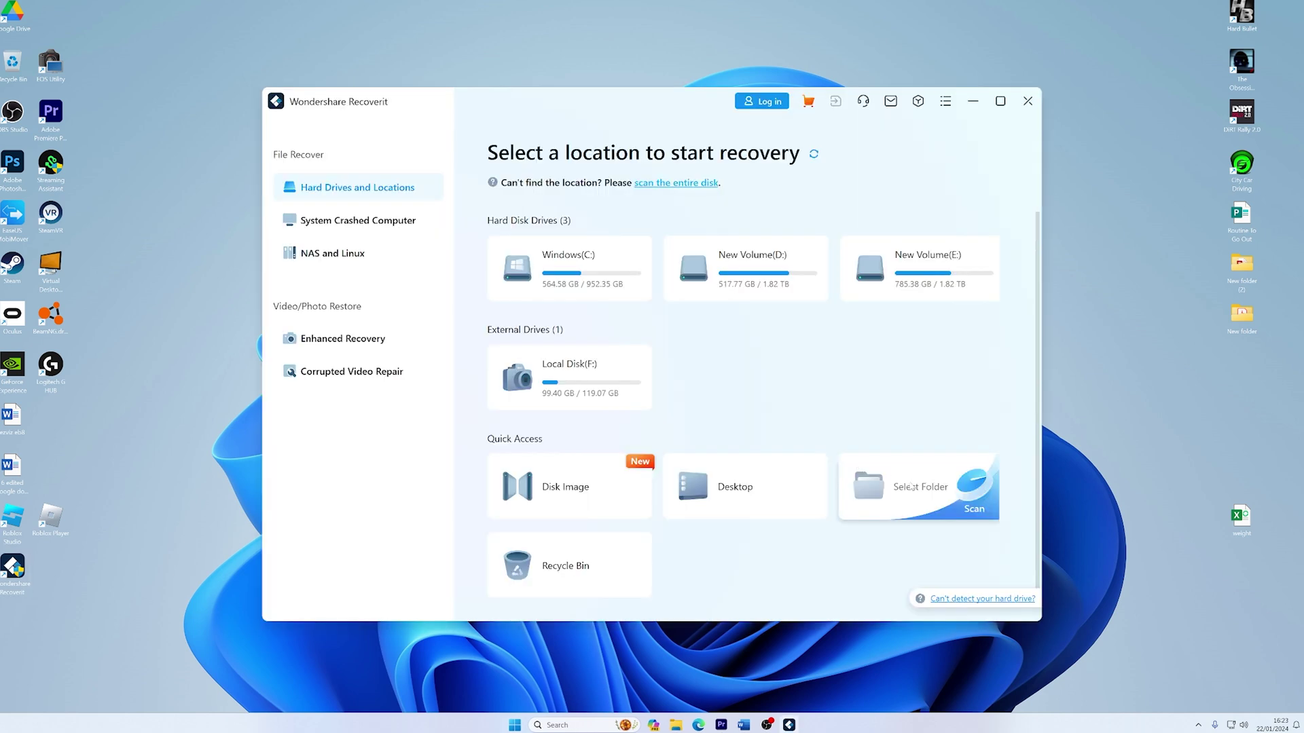
Choose a folder location for Recoverit to scan for lost files.
left_click(913, 487)
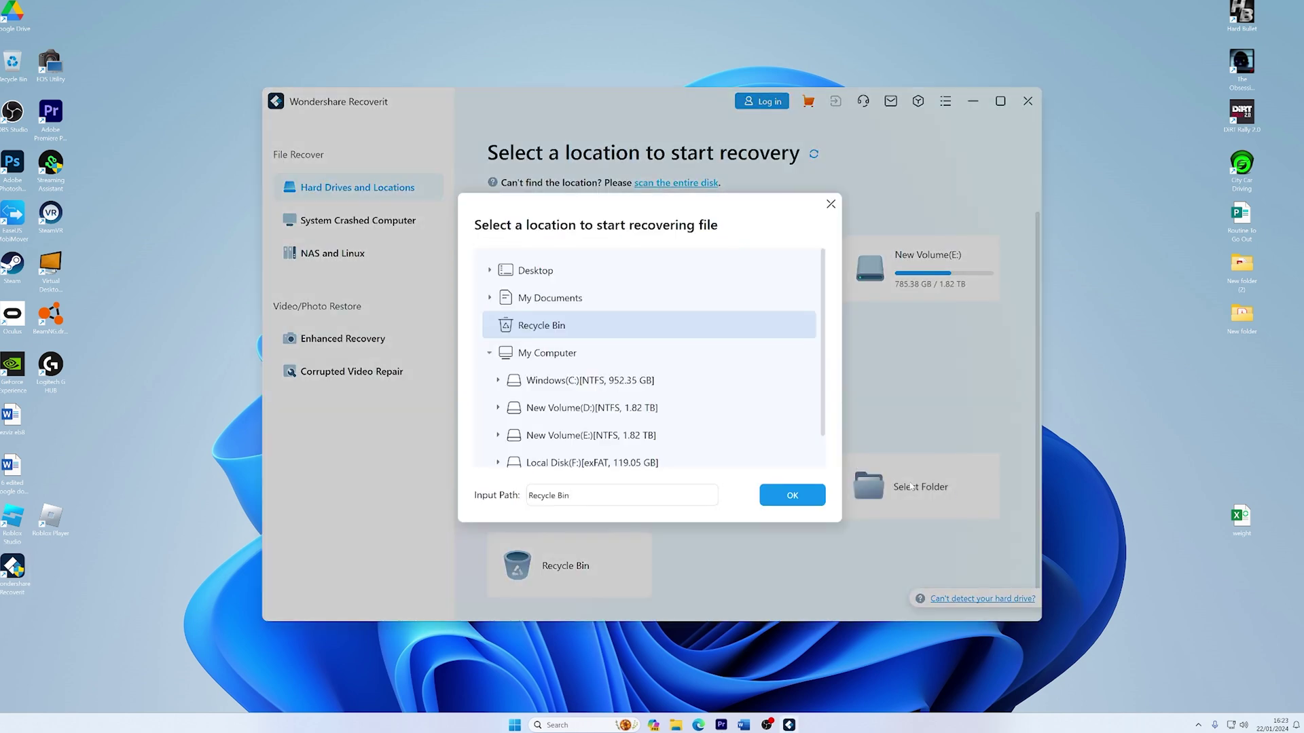
left_click_drag(823, 383, 827, 419)
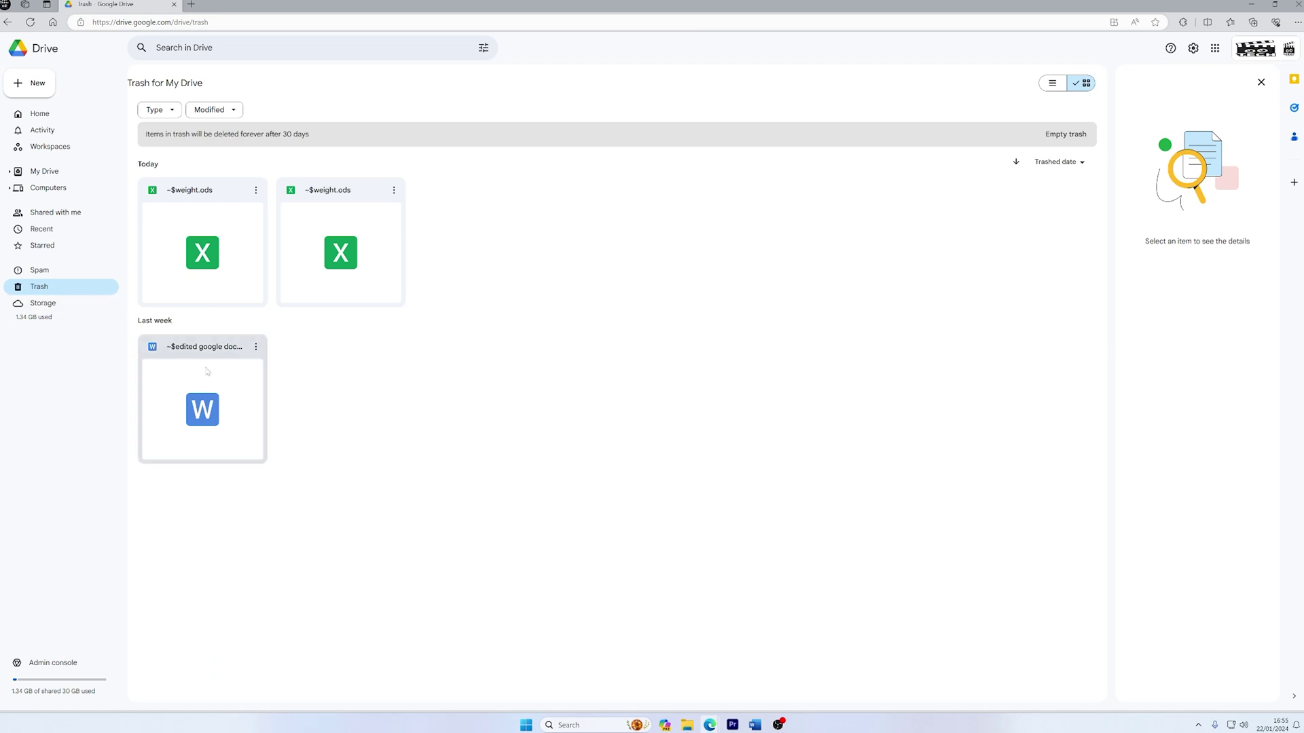
Show the restore options for the trashed Word file in Google Drive.
left_click(256, 346)
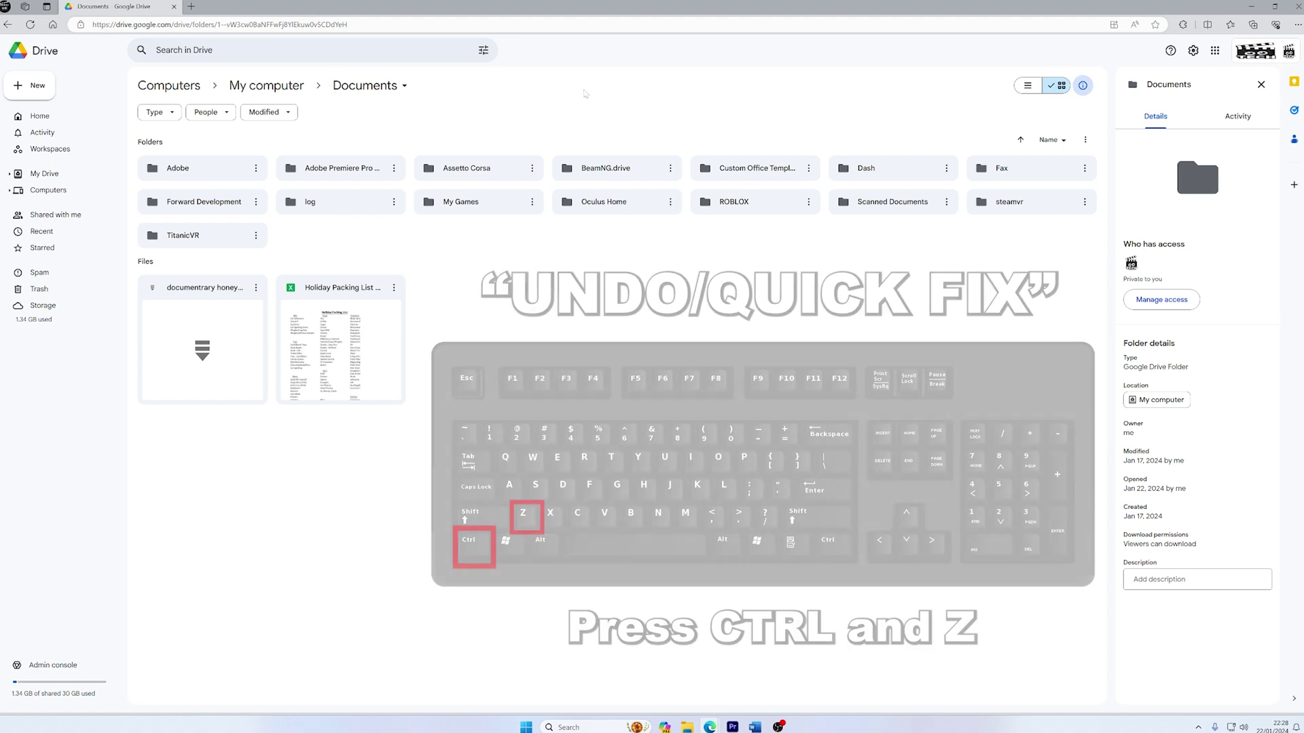
Go to the Google Drive Trash to find the trashed ~$weight.ods spreadsheet.
left_click(98, 294)
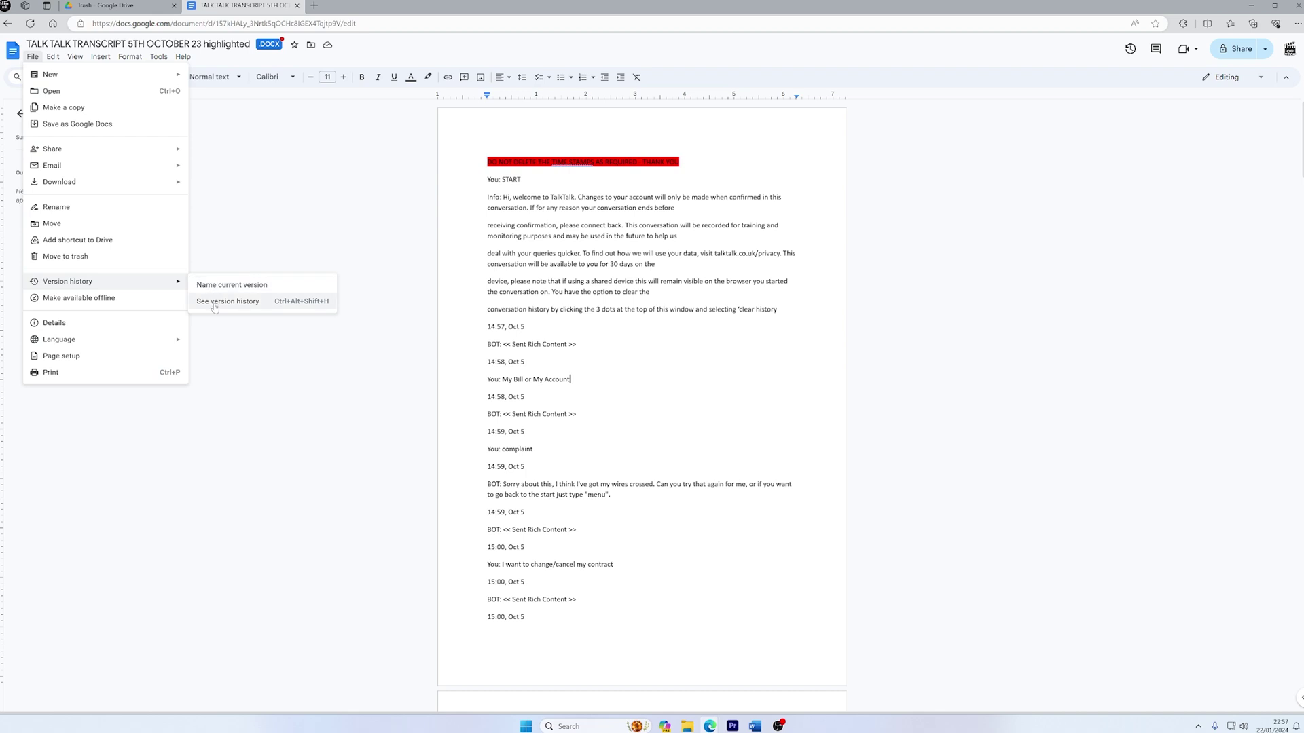
Open the transcript's version history and preview the October 17, 2023 version.
left_click(214, 305)
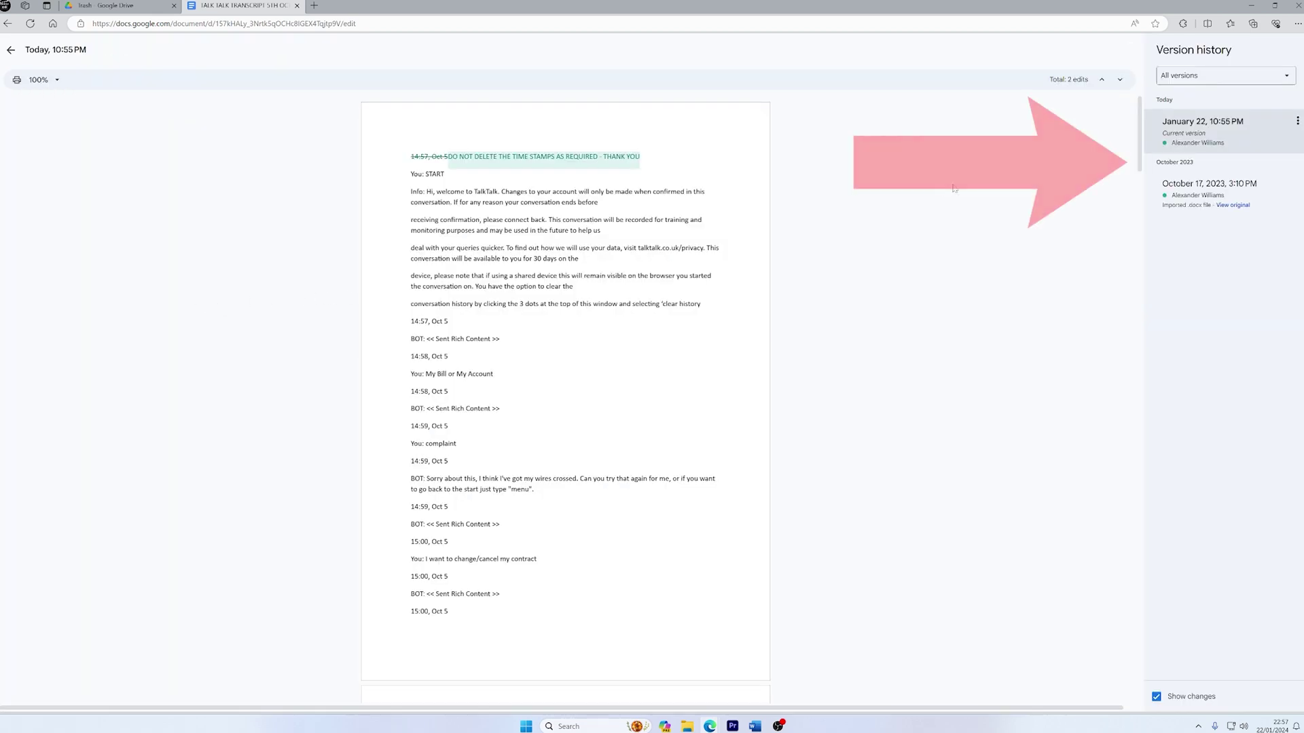
left_click(1204, 193)
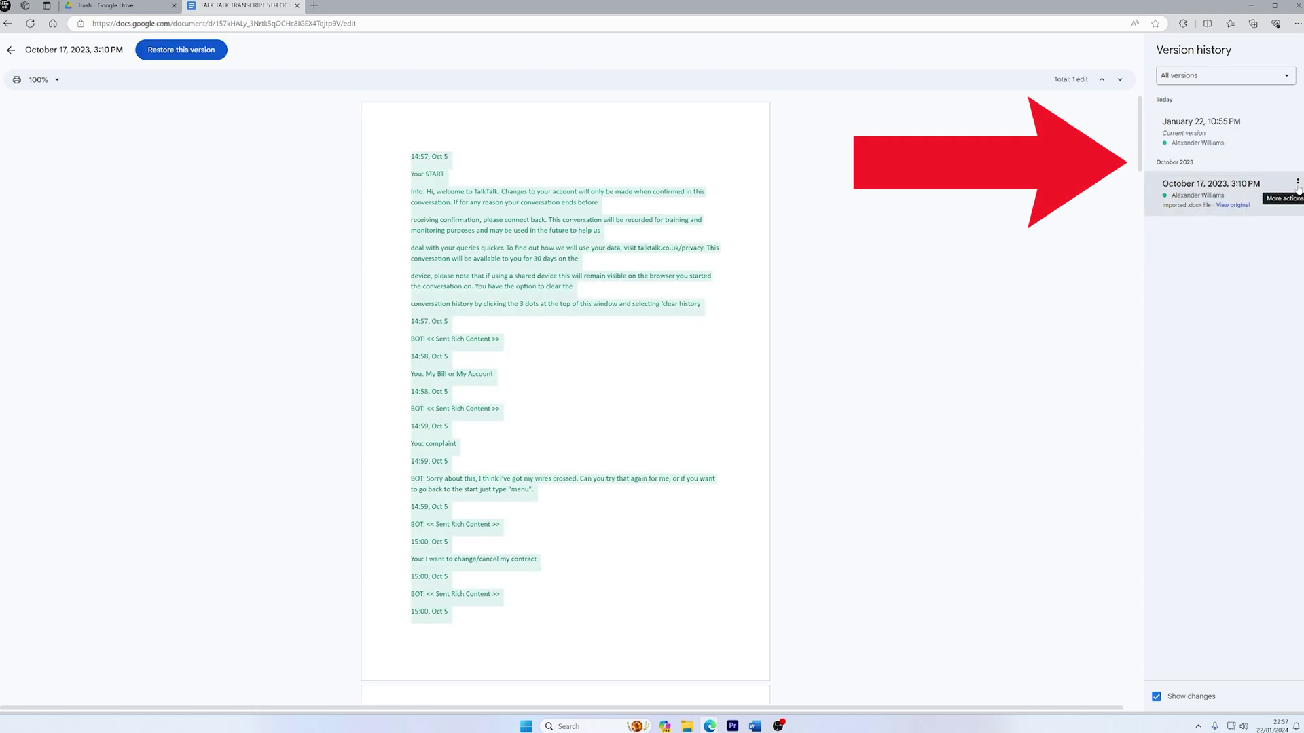